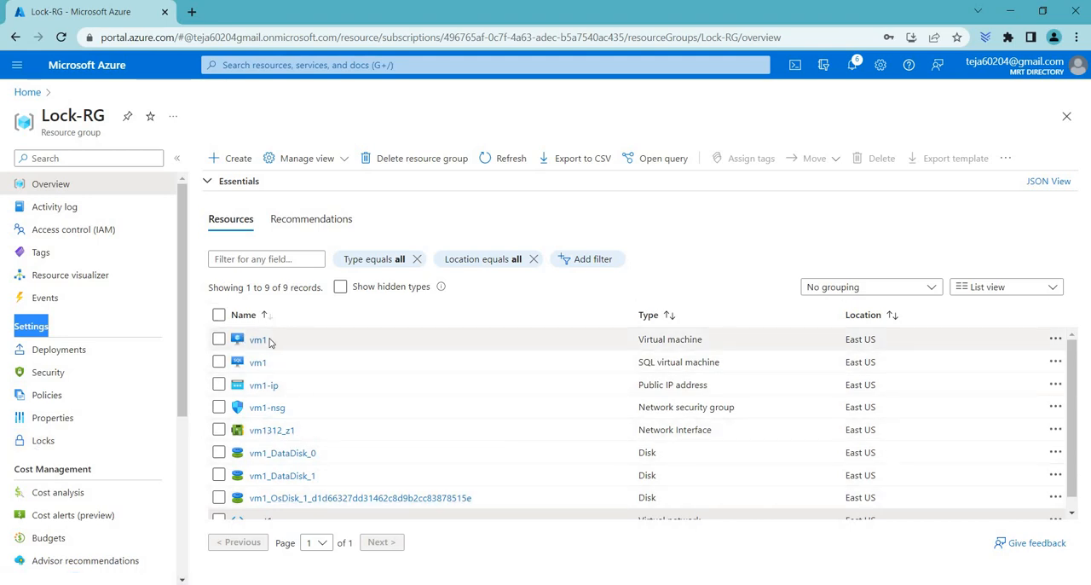
Step: Start creating a virtual machine in the Lock-RG resource group from the Marketplace's Microsoft Virtual machine offer
{"action": "left_click", "coordinate": [227, 157]}
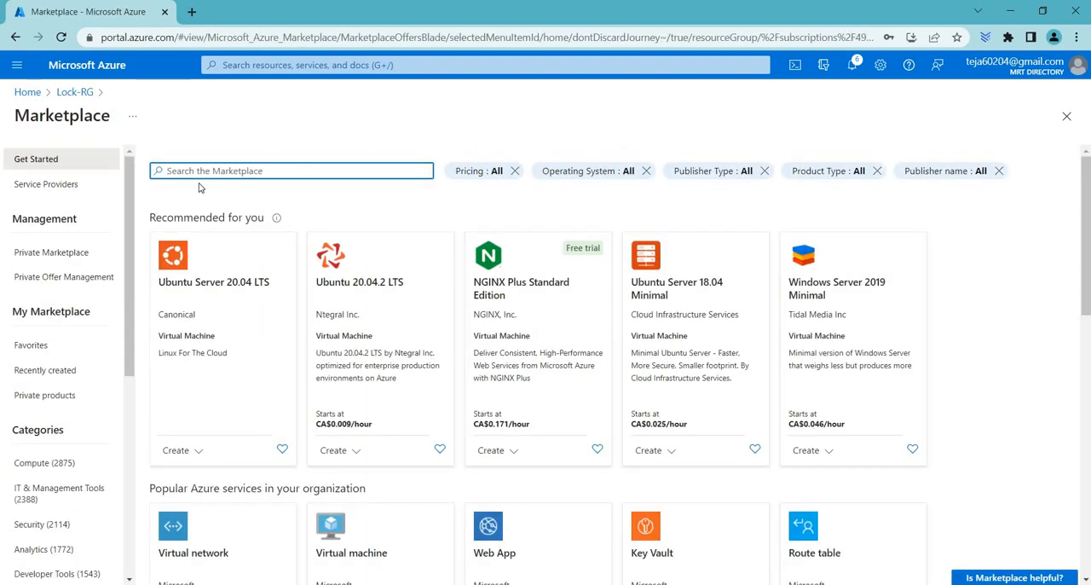
{"action": "type", "text": "virtual machine"}
{"action": "key", "text": "Return"}
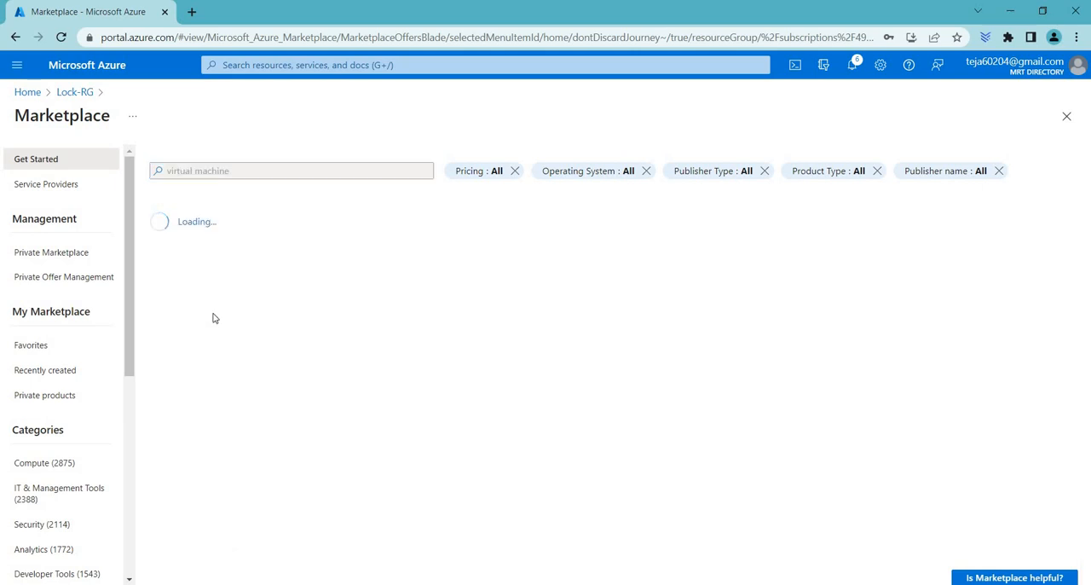
{"action": "left_click", "coordinate": [217, 271]}
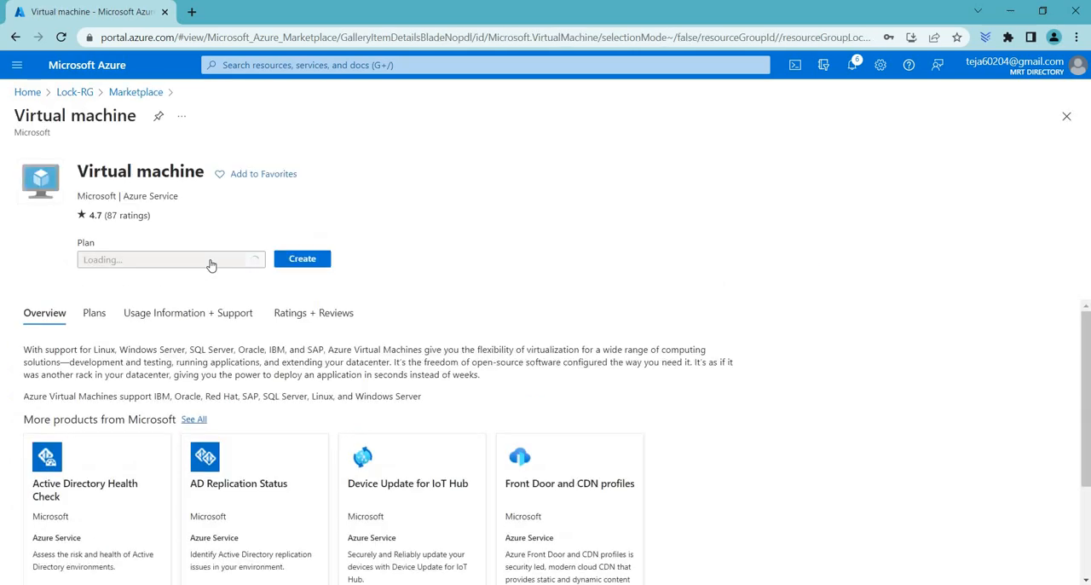
{"action": "left_click", "coordinate": [304, 259]}
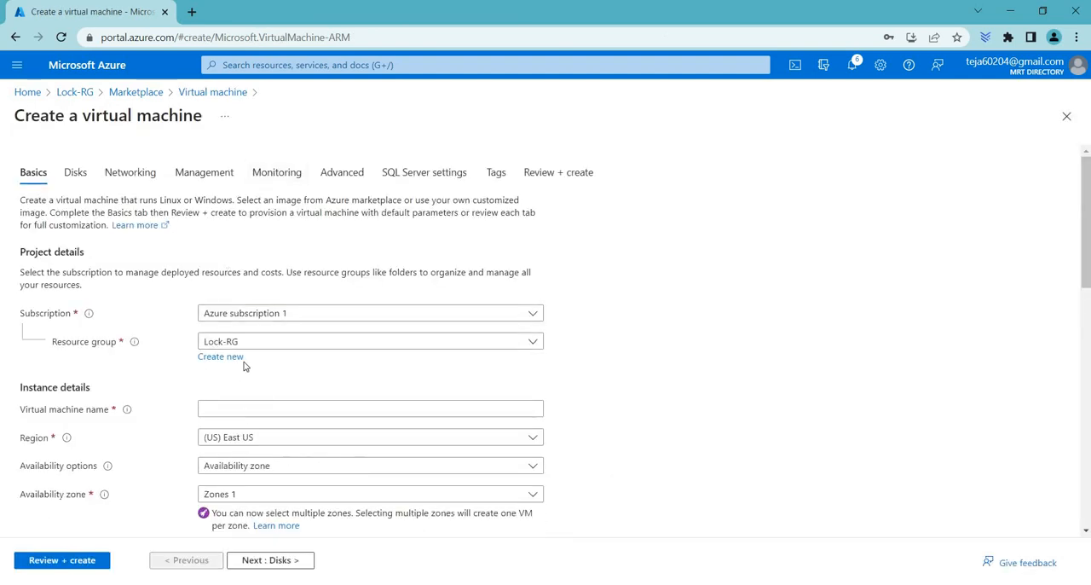
Step: Name the virtual machine vm1 and go through the basic settings as far as the administrator account
{"action": "scroll", "coordinate": [256, 346], "scroll_direction": "down", "scroll_amount": 1}
{"action": "left_click", "coordinate": [256, 339]}
{"action": "type", "text": "vm1"}
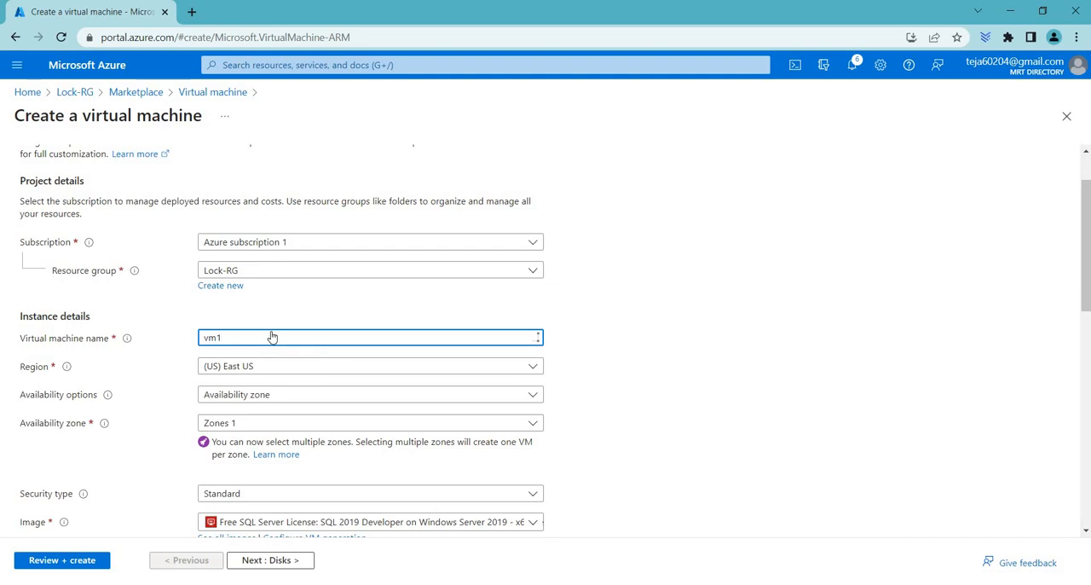
{"action": "scroll", "coordinate": [272, 338], "scroll_direction": "down", "scroll_amount": 2}
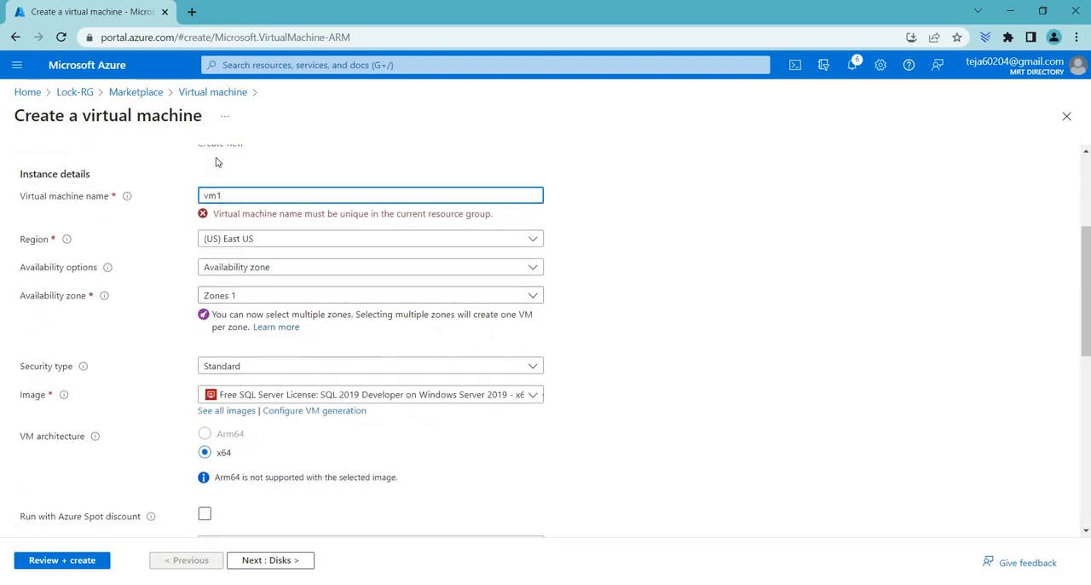
{"action": "key", "text": "Left"}
{"action": "key", "text": "Left"}
{"action": "scroll", "coordinate": [214, 367], "scroll_direction": "down", "scroll_amount": 3}
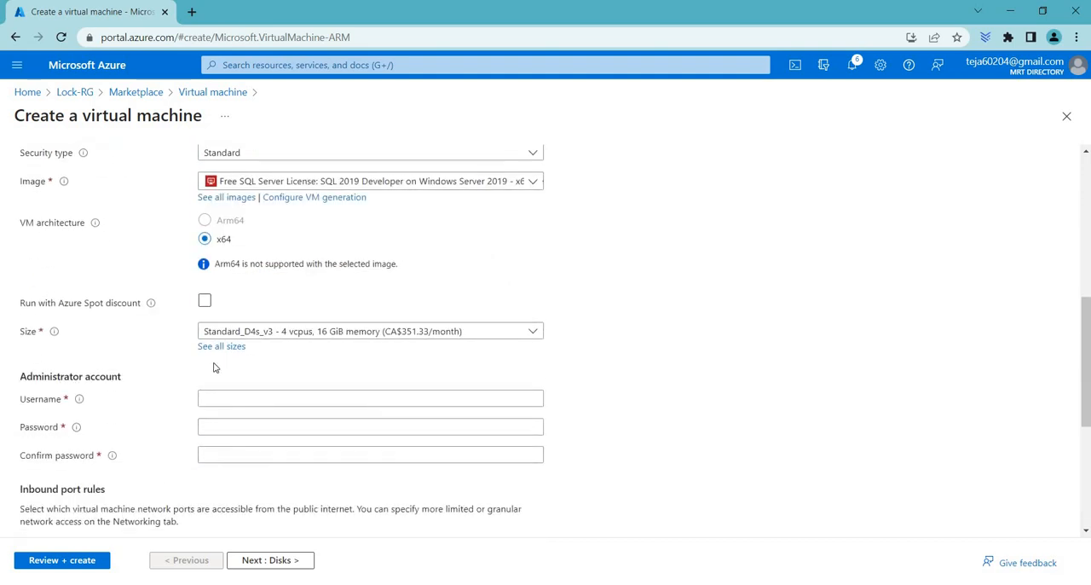
{"action": "left_click", "coordinate": [250, 405]}
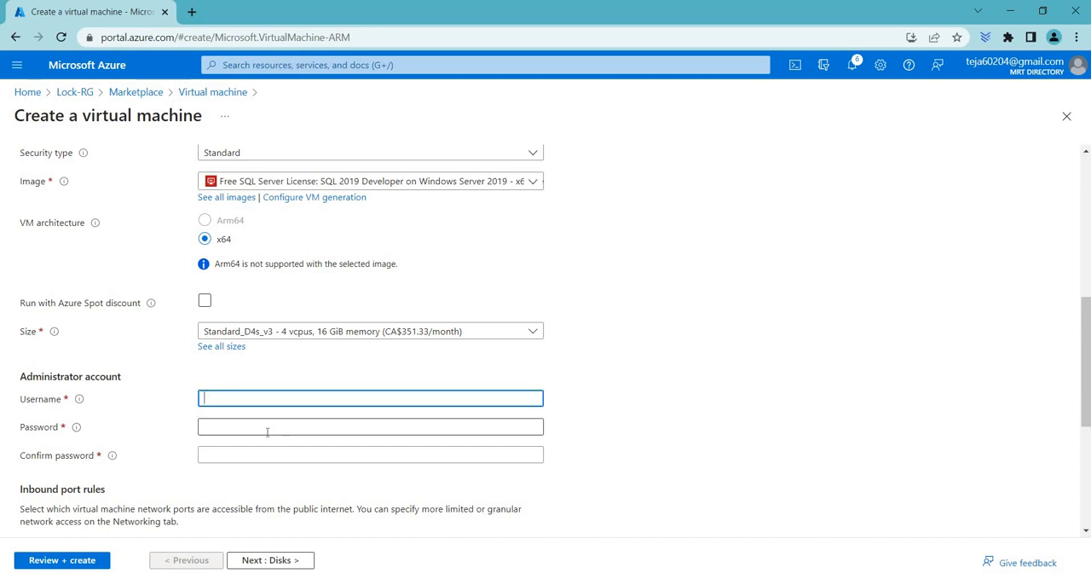
{"action": "left_click", "coordinate": [267, 433]}
{"action": "scroll", "coordinate": [245, 451], "scroll_direction": "up", "scroll_amount": 5}
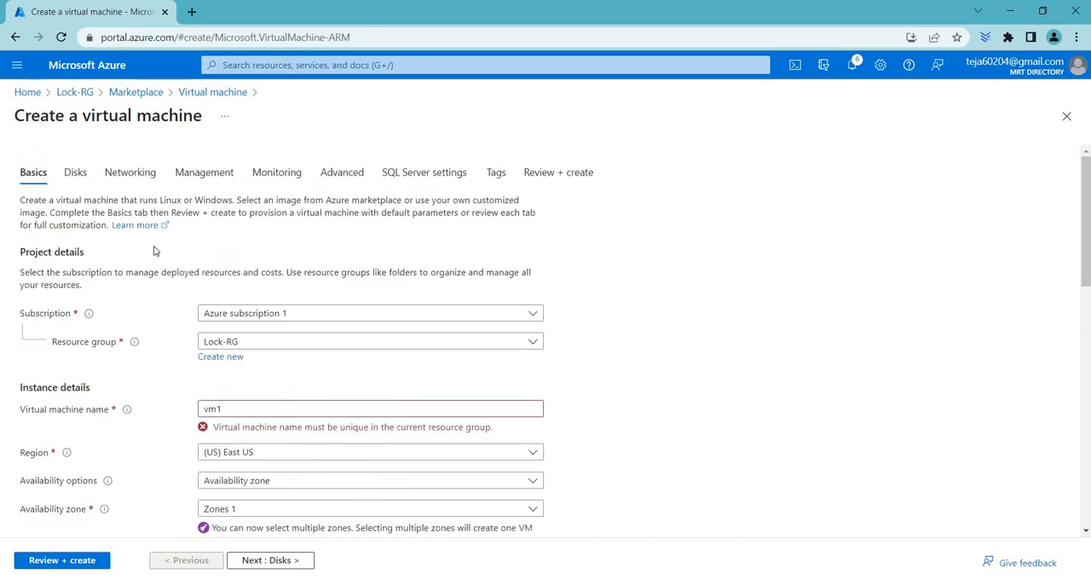
Step: Try to define a new virtual network named vnet12 for the virtual machine, and discard it
{"action": "left_click", "coordinate": [133, 174]}
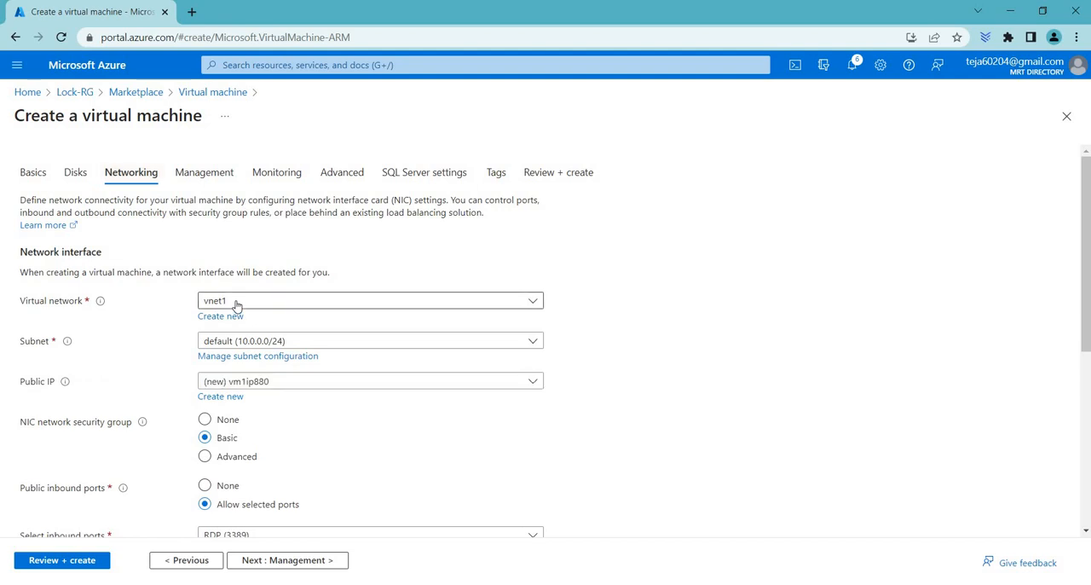
{"action": "left_click", "coordinate": [243, 304]}
{"action": "left_click", "coordinate": [587, 249]}
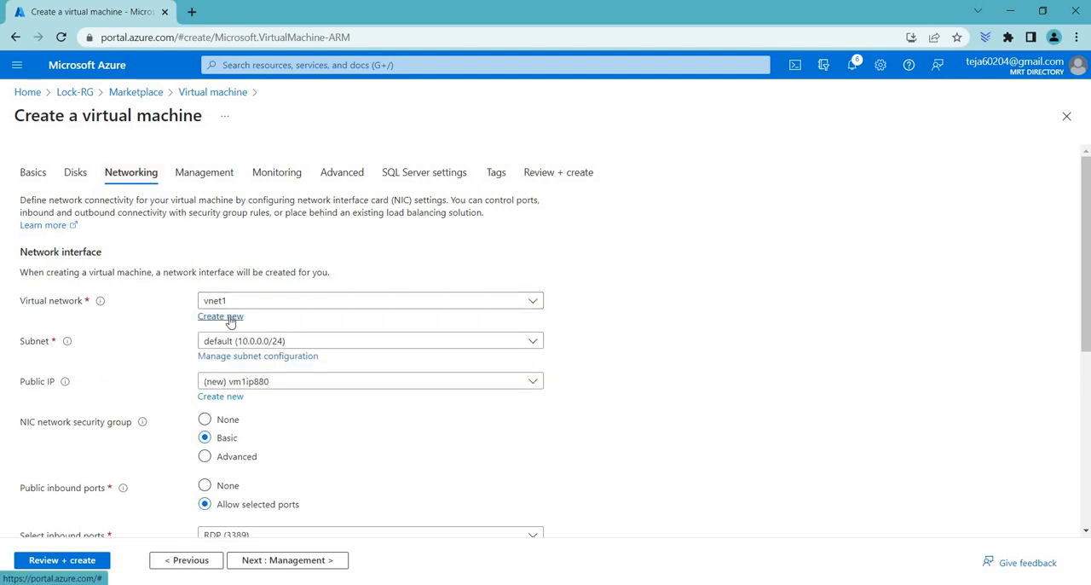
{"action": "left_click", "coordinate": [230, 320]}
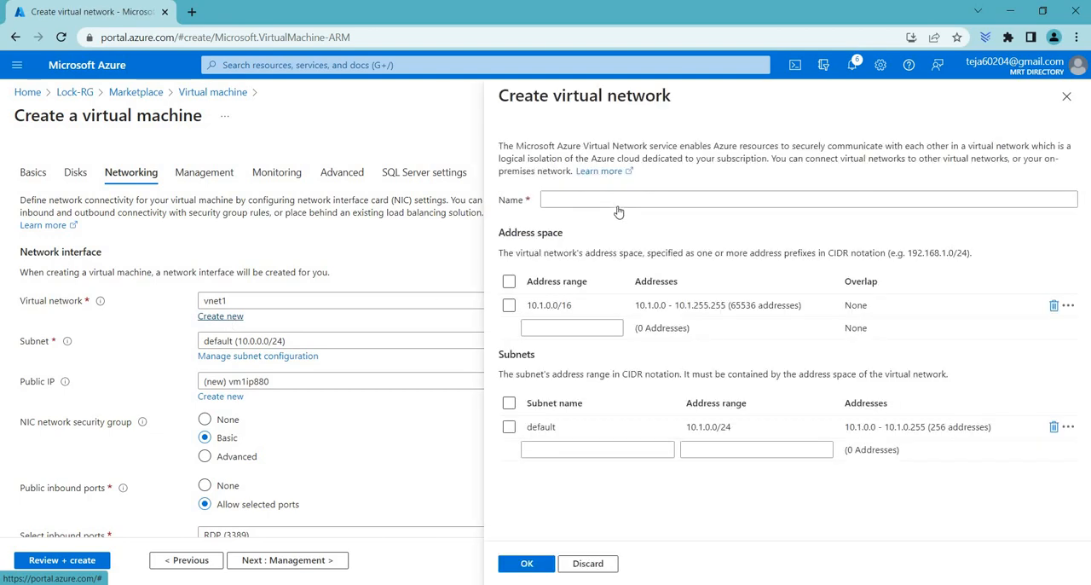
{"action": "left_click", "coordinate": [615, 197]}
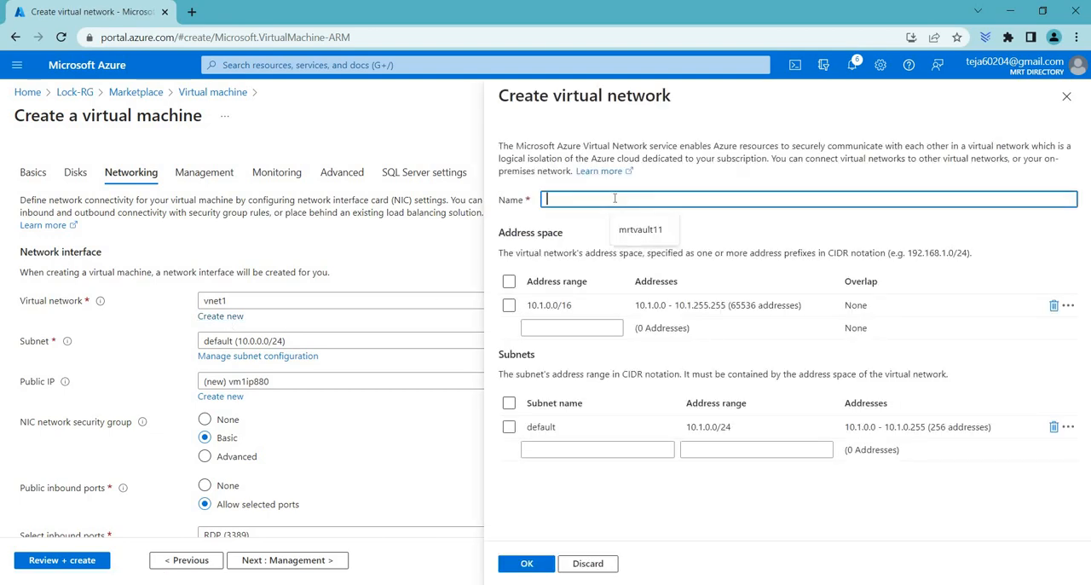
{"action": "type", "text": "vnet12"}
{"action": "left_click", "coordinate": [1065, 98]}
{"action": "left_click", "coordinate": [623, 115]}
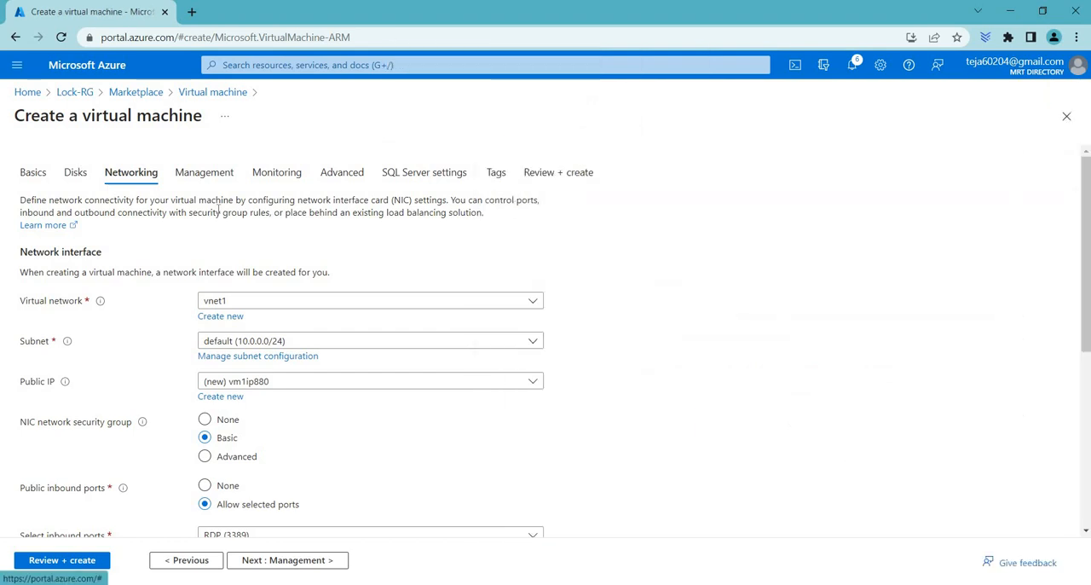
Step: Go to the virtual machine's final review, abandon the creation and return to the Lock-RG overview
{"action": "left_click", "coordinate": [583, 174]}
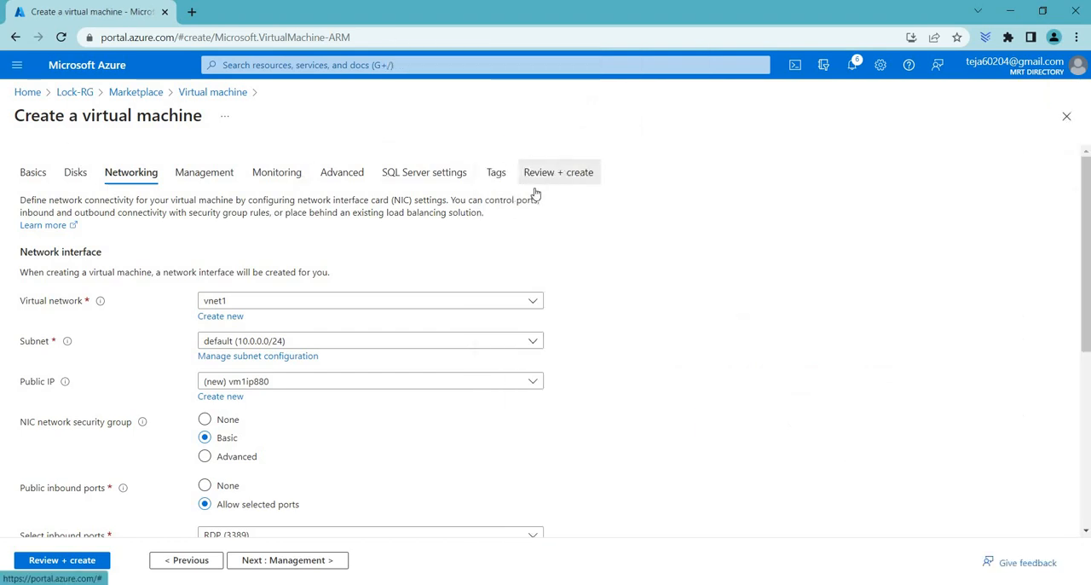
{"action": "left_click", "coordinate": [201, 93]}
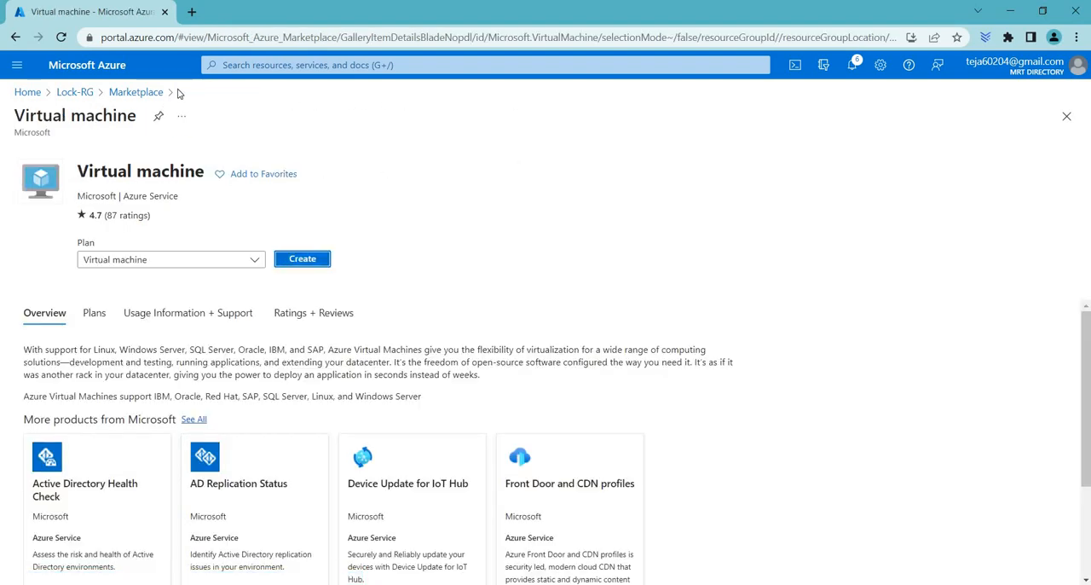
{"action": "left_click", "coordinate": [143, 96]}
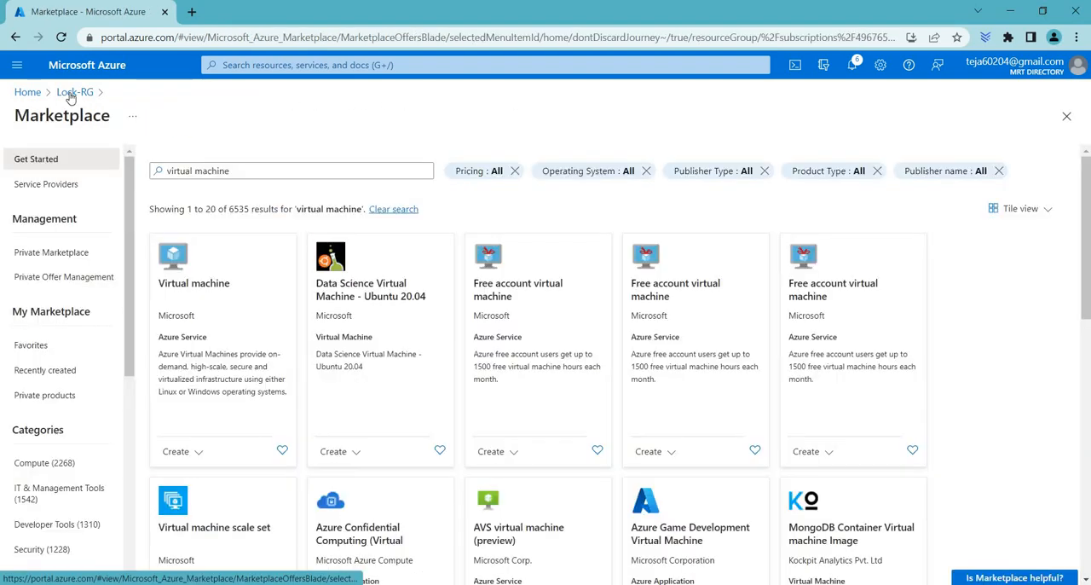
{"action": "left_click", "coordinate": [73, 93]}
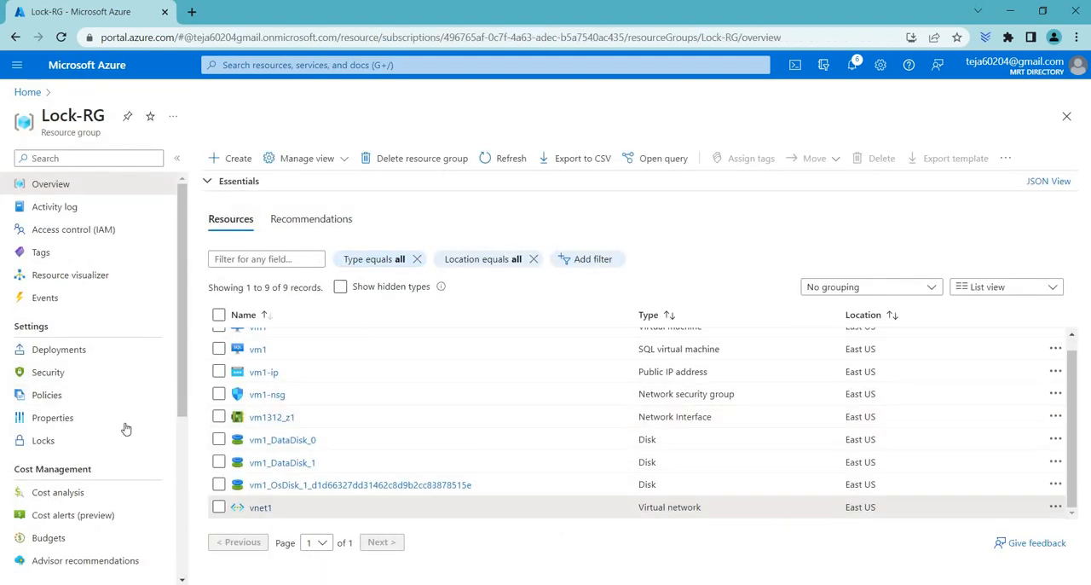
Step: Delete the lock named lock1 from the locks of the Lock-RG resource group
{"action": "left_click", "coordinate": [44, 441]}
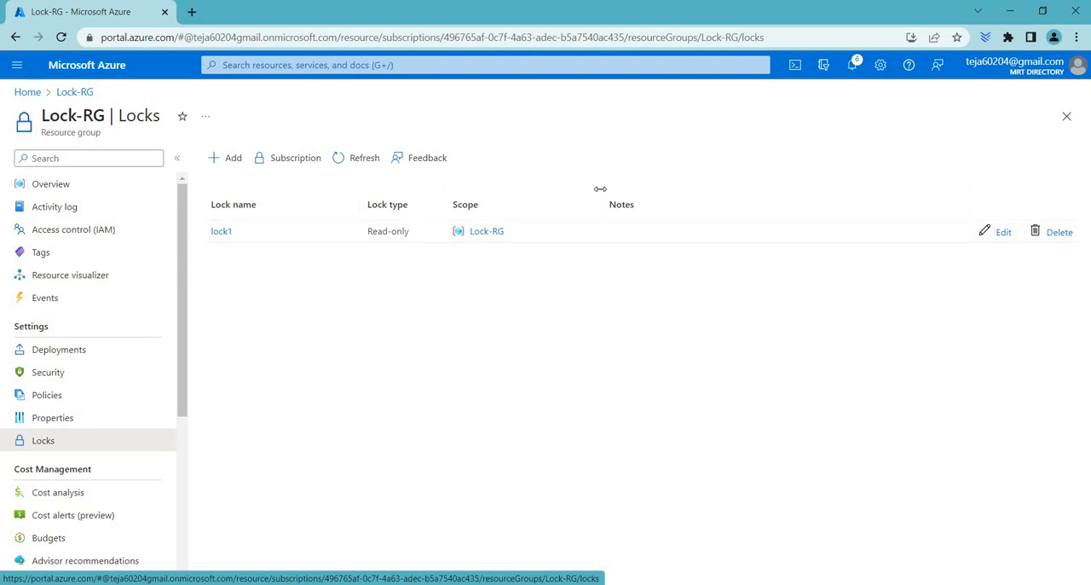
{"action": "left_click_drag", "start_coordinate": [601, 189], "coordinate": [342, 266]}
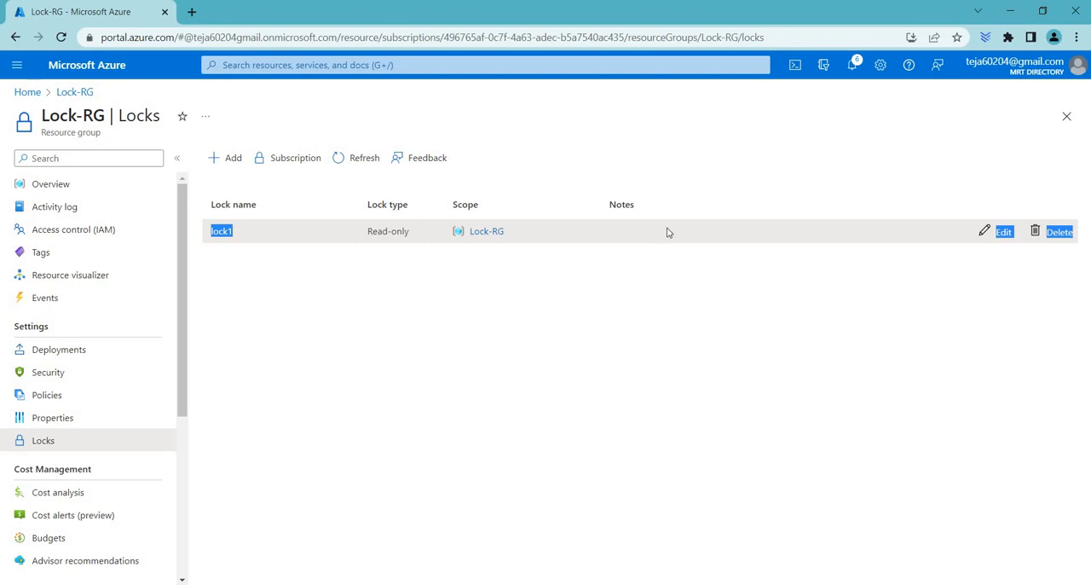
{"action": "left_click", "coordinate": [1057, 233]}
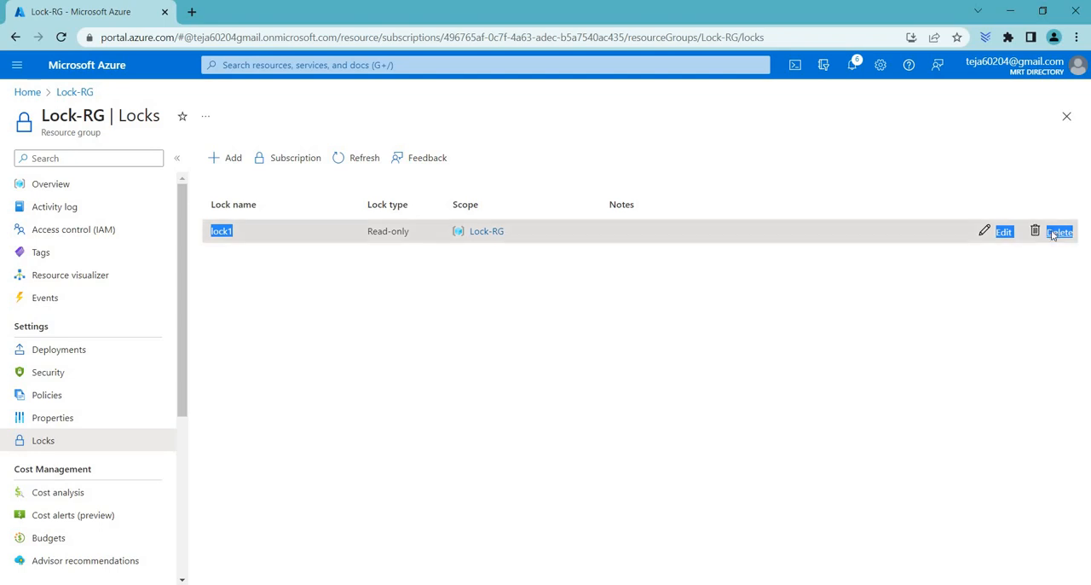
Step: Add a Read-only lock named lock1 to the Lock-RG resource group
{"action": "left_click", "coordinate": [233, 159]}
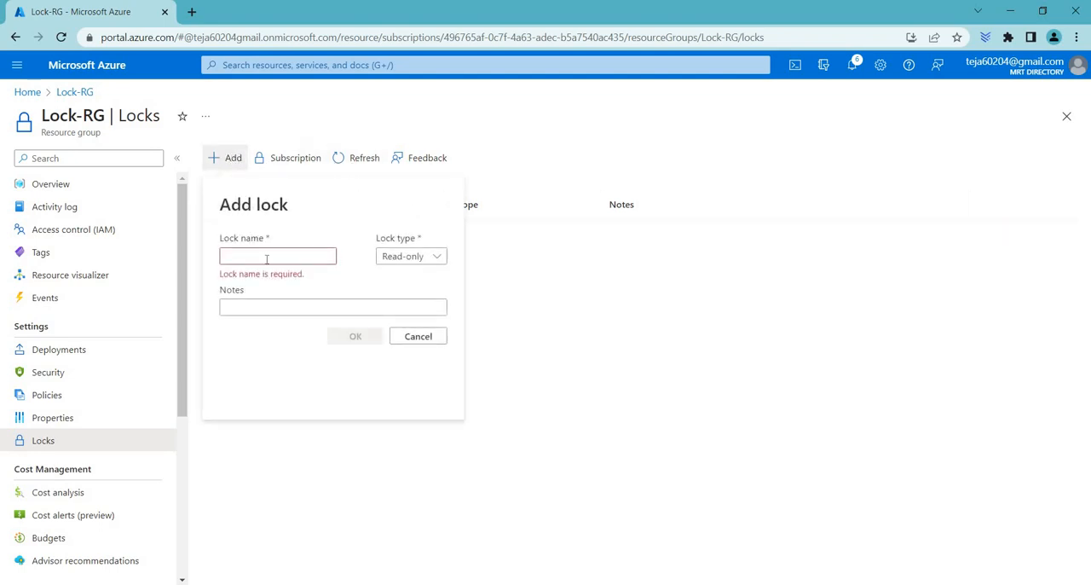
{"action": "type", "text": "lock1"}
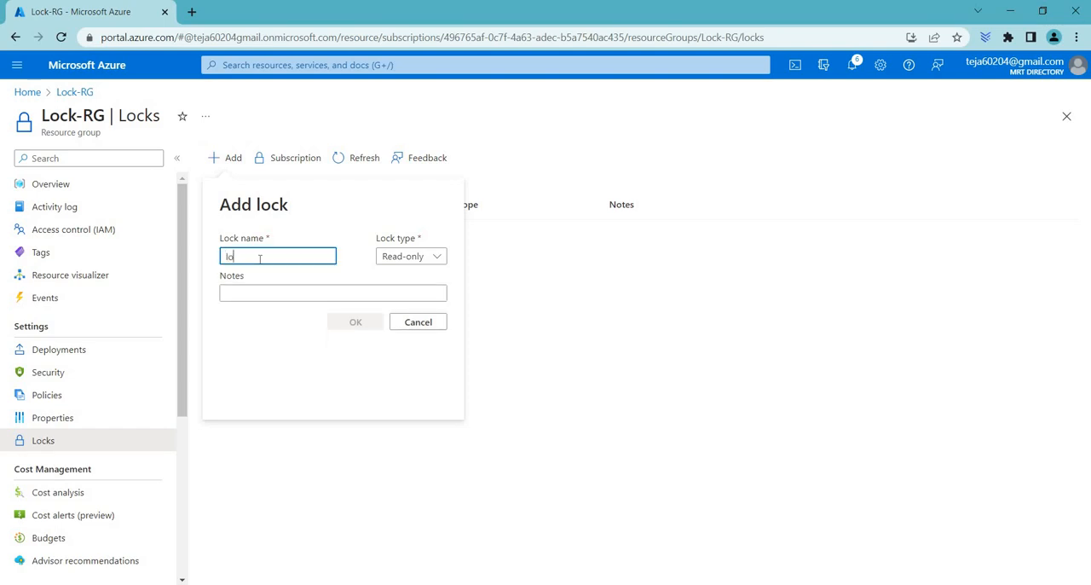
{"action": "left_click", "coordinate": [411, 257]}
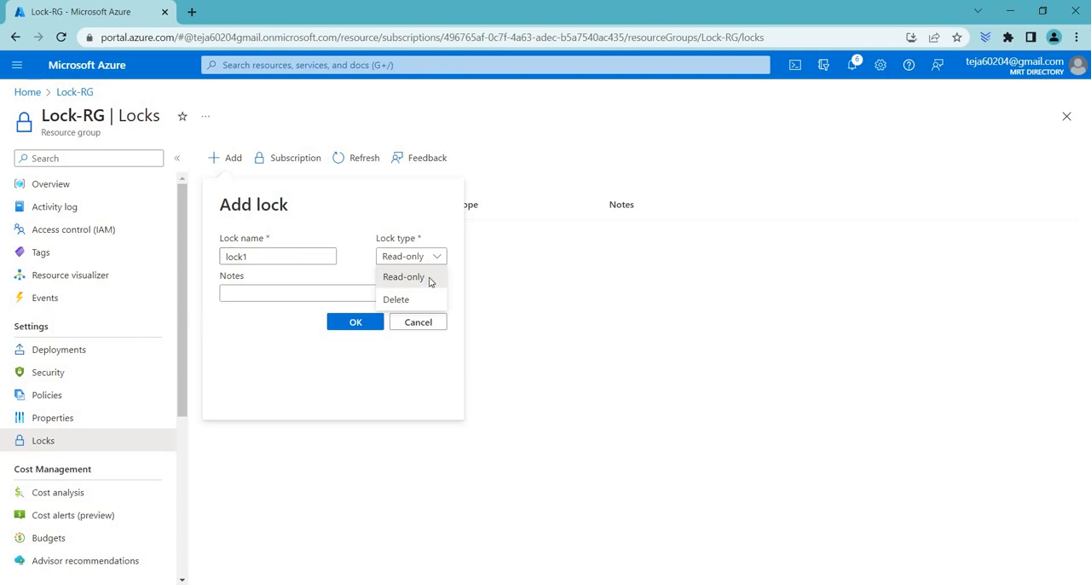
{"action": "left_click", "coordinate": [394, 280]}
{"action": "left_click", "coordinate": [356, 322]}
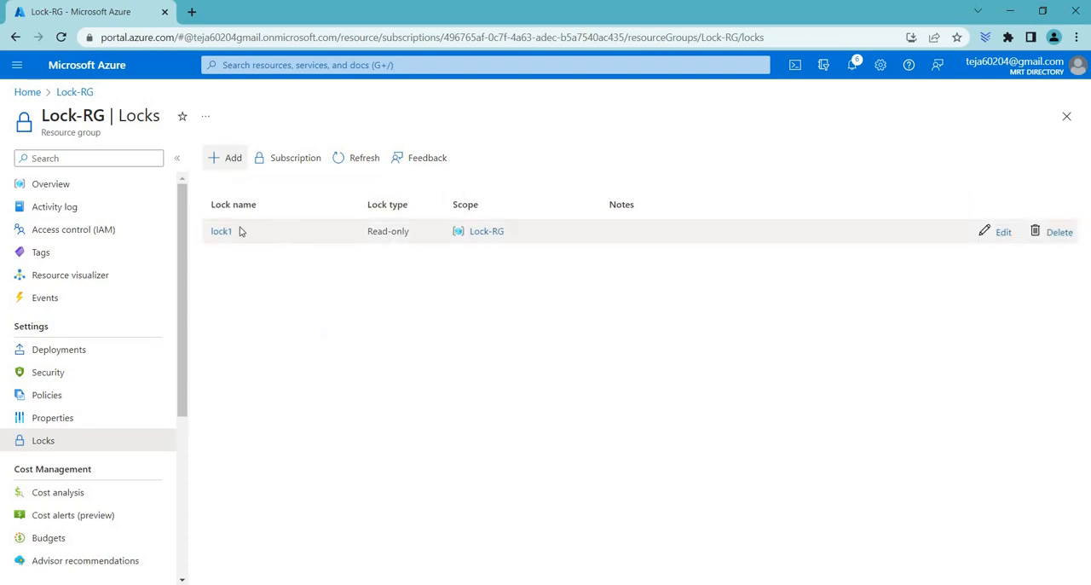
Step: Examine the address space and the subnets of the vnet1 virtual network in Lock-RG
{"action": "left_click", "coordinate": [79, 93]}
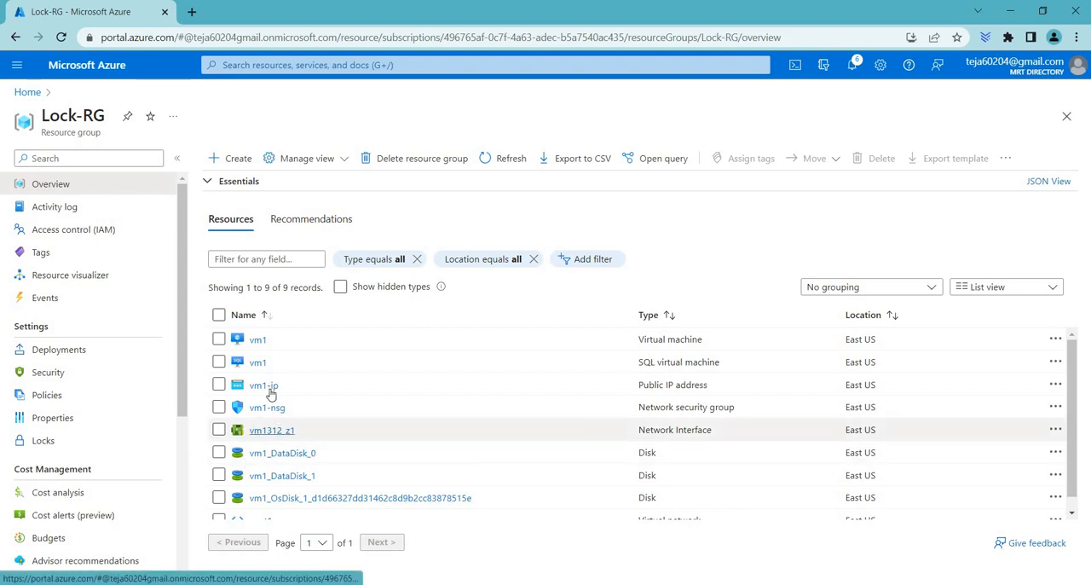
{"action": "scroll", "coordinate": [262, 510], "scroll_direction": "down", "scroll_amount": 2}
{"action": "left_click", "coordinate": [260, 508]}
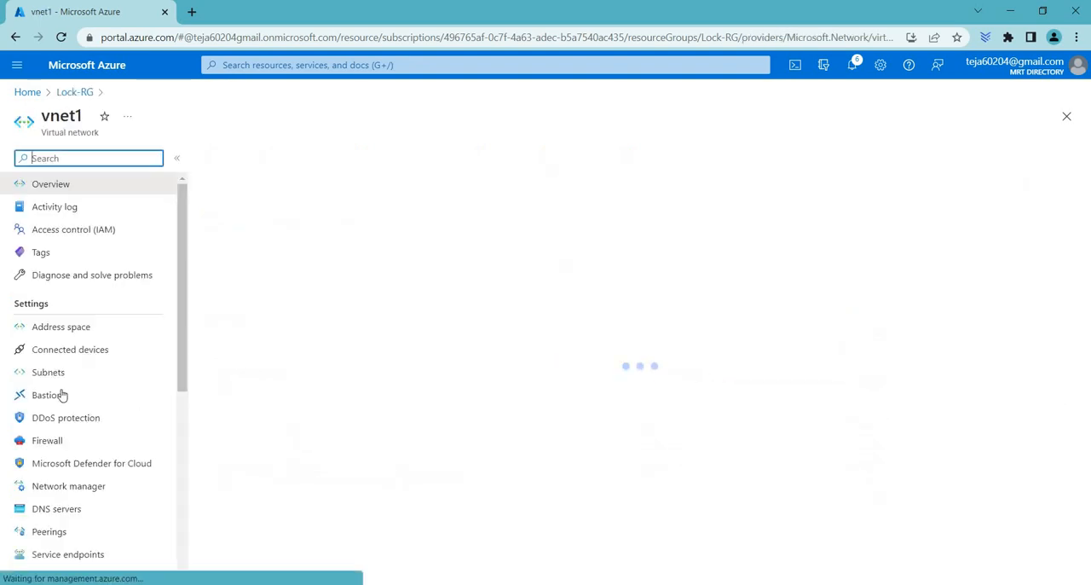
{"action": "left_click", "coordinate": [77, 331]}
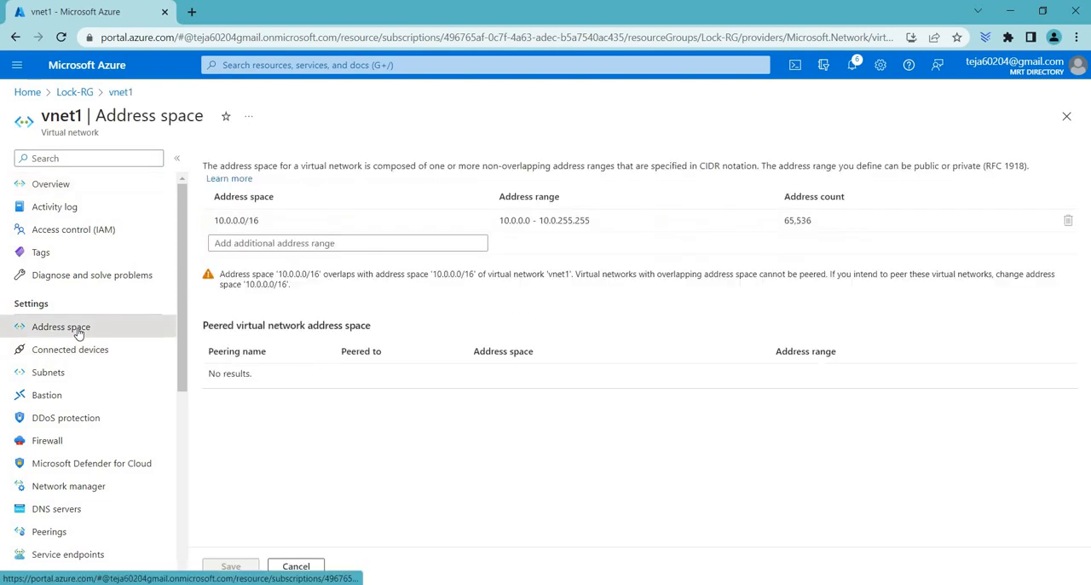
{"action": "left_click", "coordinate": [48, 373]}
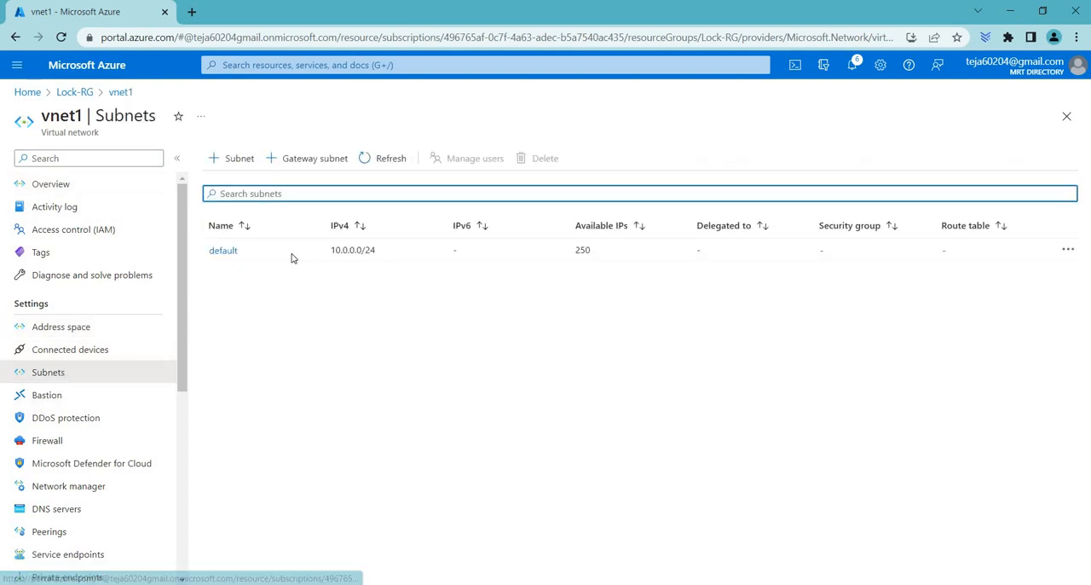
Step: Try to add and save a new subnet in vnet1 with the 10.0.1.0/24 address range, and discard the form
{"action": "left_click", "coordinate": [236, 161]}
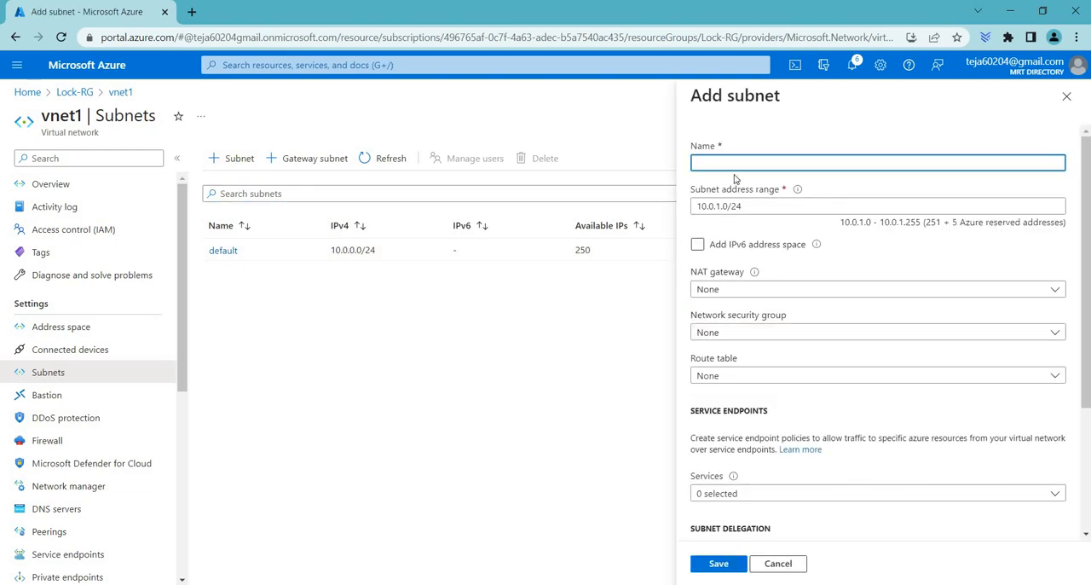
{"action": "type", "text": "subnnet"}
{"action": "key", "text": "BackSpace"}
{"action": "key", "text": "BackSpace"}
{"action": "key", "text": "BackSpace"}
{"action": "type", "text": "net"}
{"action": "scroll", "coordinate": [708, 412], "scroll_direction": "down", "scroll_amount": 3}
{"action": "left_click", "coordinate": [718, 564]}
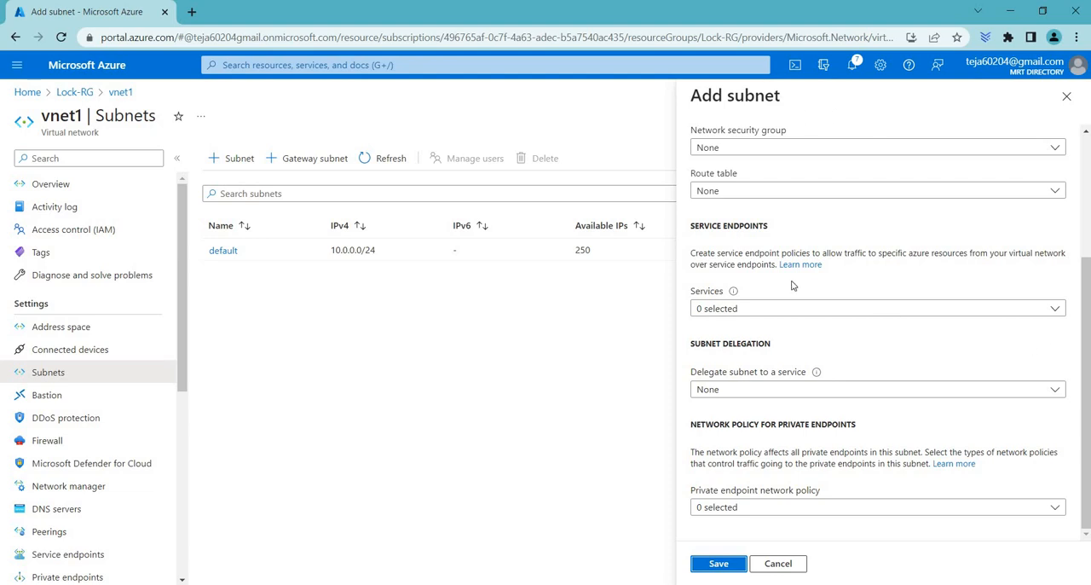
{"action": "left_click", "coordinate": [1067, 96]}
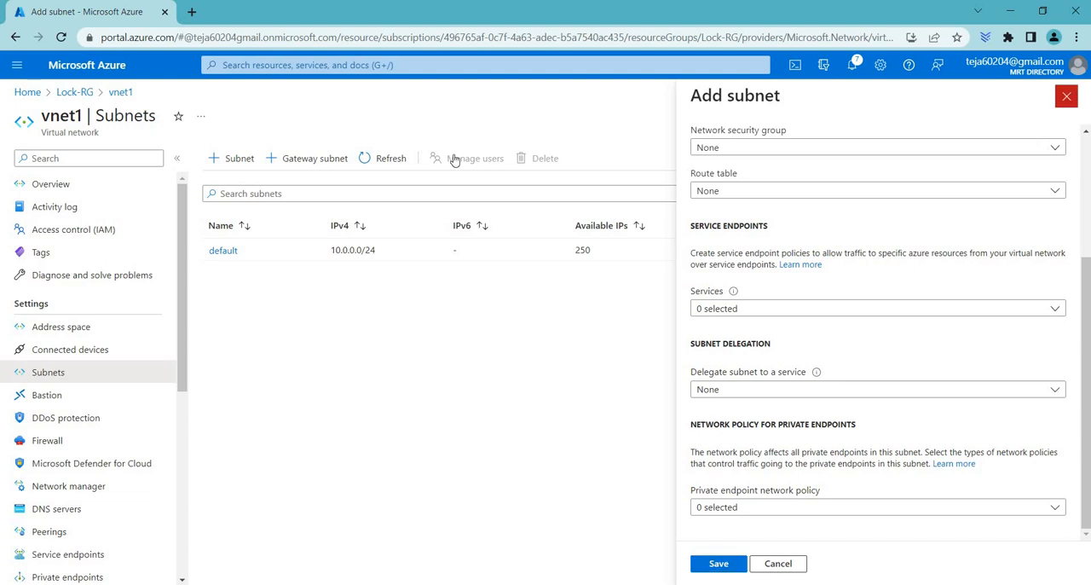
{"action": "left_click", "coordinate": [613, 120]}
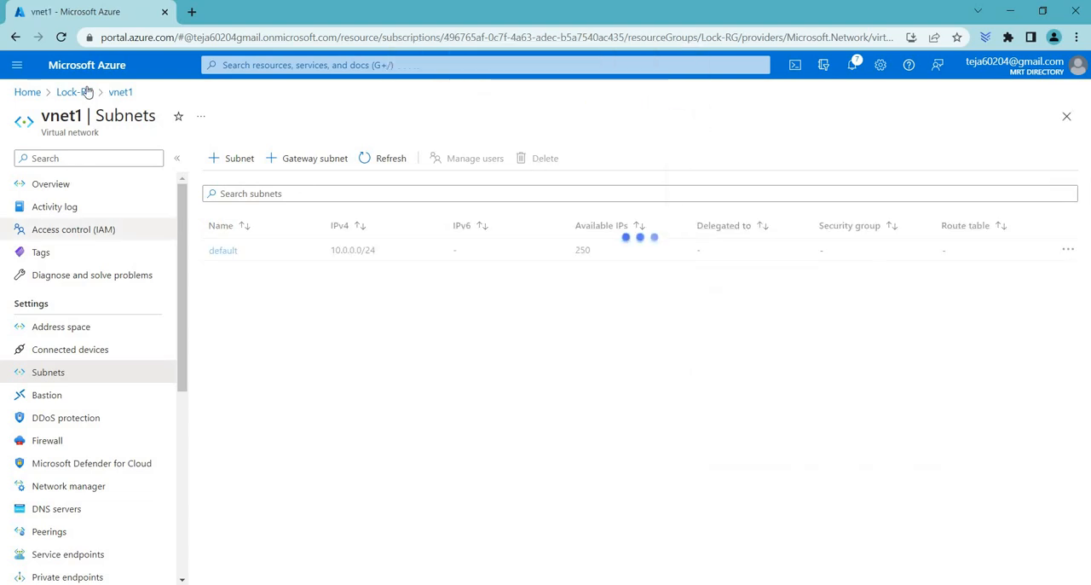
Step: Change the type of lock1 on the Lock-RG resource group to Delete
{"action": "left_click", "coordinate": [86, 92]}
{"action": "left_click", "coordinate": [80, 440]}
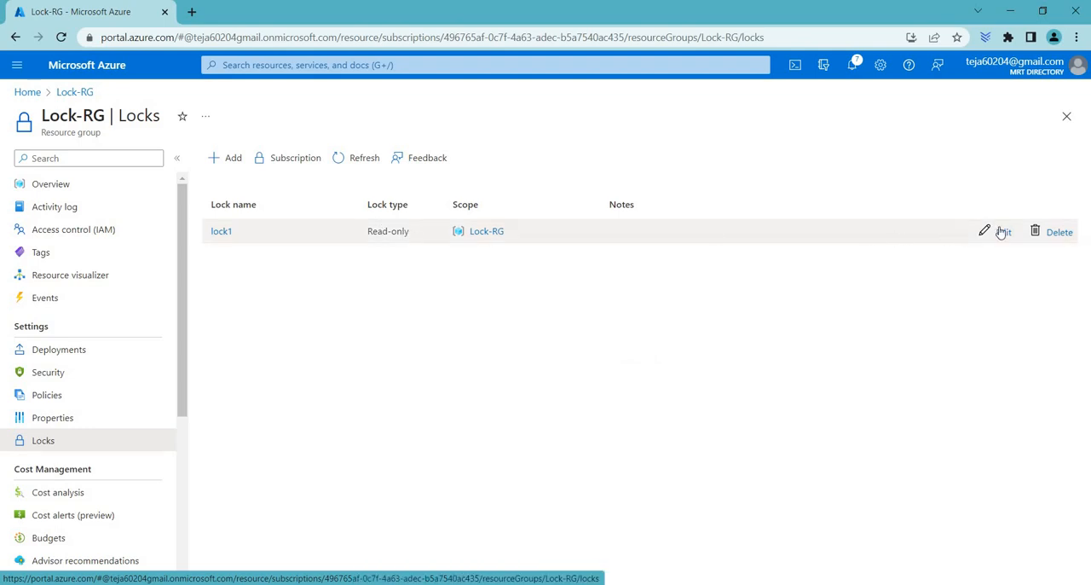
{"action": "left_click", "coordinate": [1002, 232]}
{"action": "left_click", "coordinate": [803, 338]}
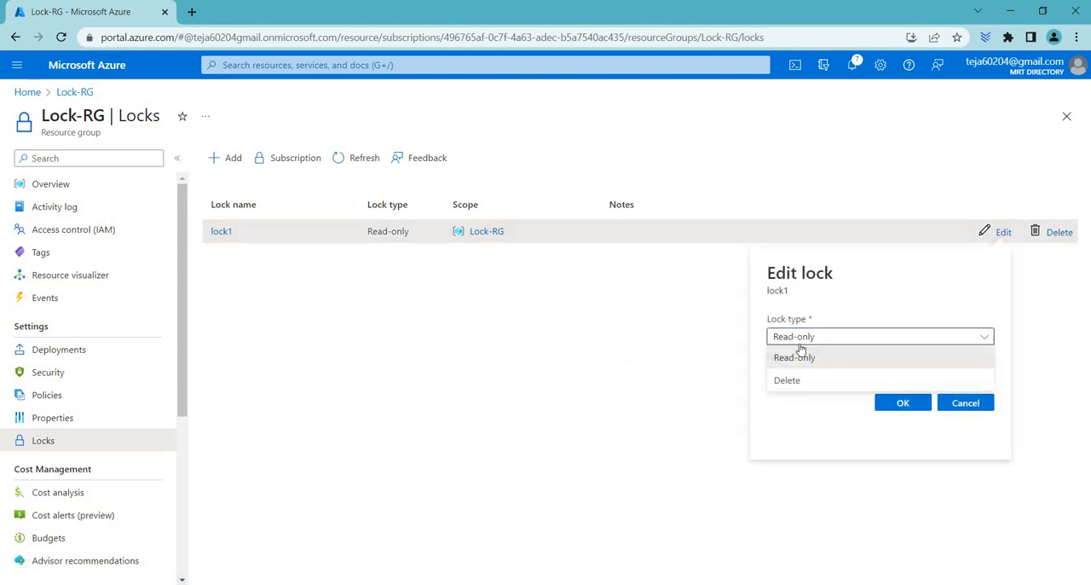
{"action": "left_click", "coordinate": [900, 406]}
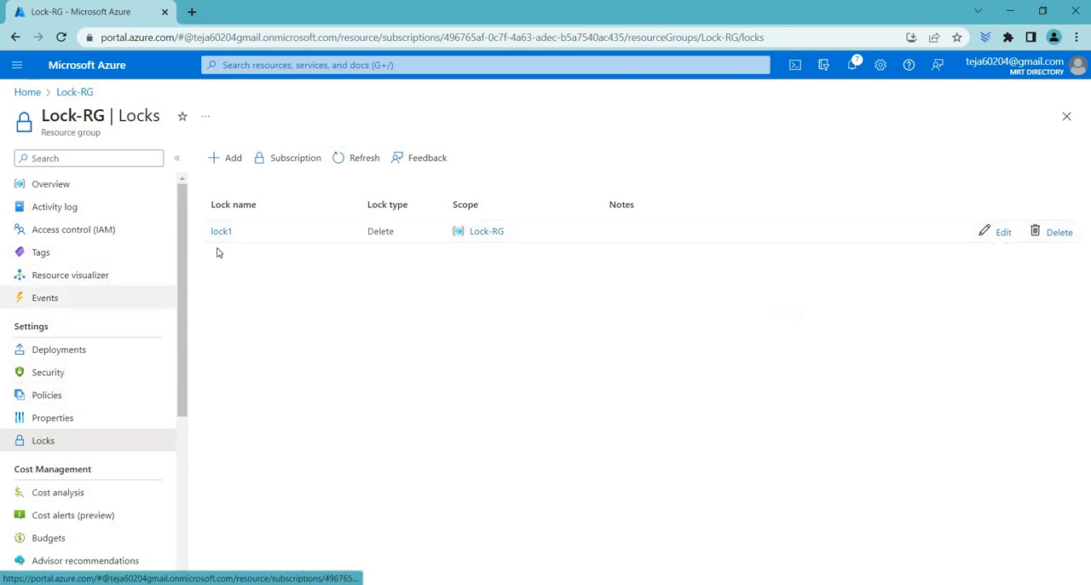
Step: Add a subnet named subnet with the 10.0.1.0/24 address range to the vnet1 virtual network in Lock-RG
{"action": "left_click", "coordinate": [65, 94]}
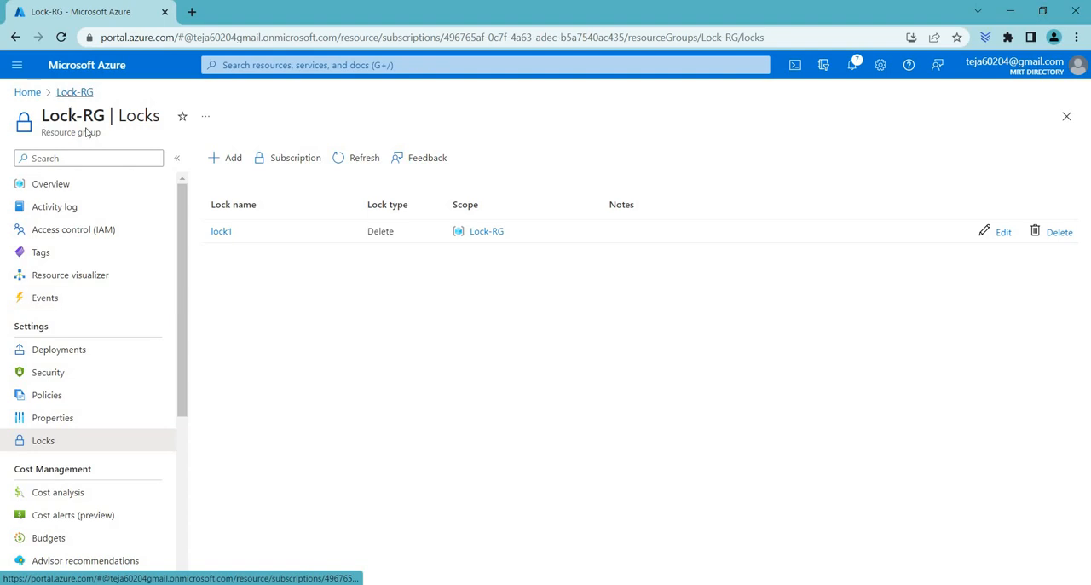
{"action": "scroll", "coordinate": [286, 492], "scroll_direction": "down", "scroll_amount": 1}
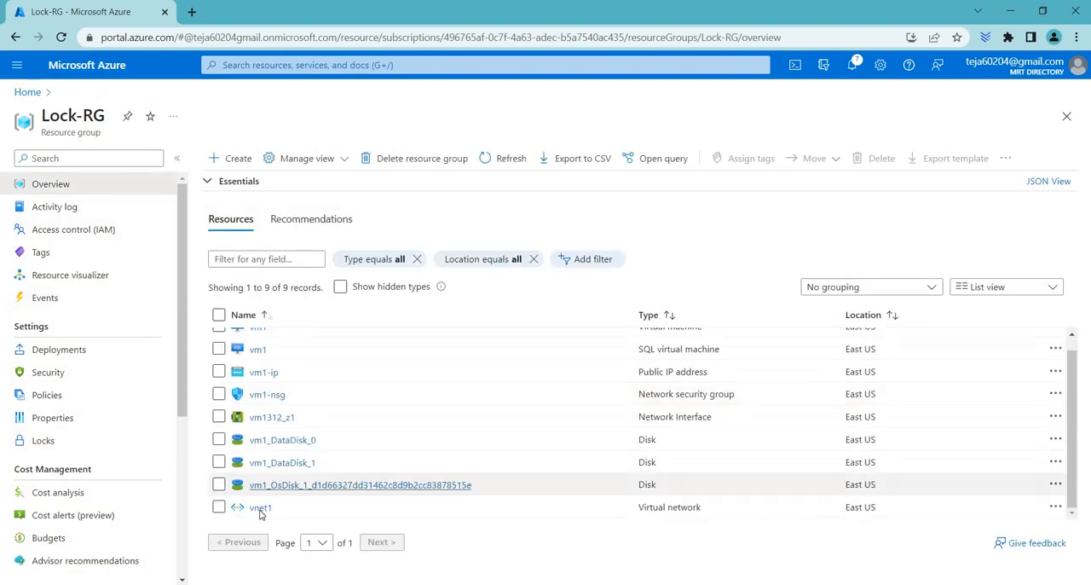
{"action": "left_click", "coordinate": [259, 507]}
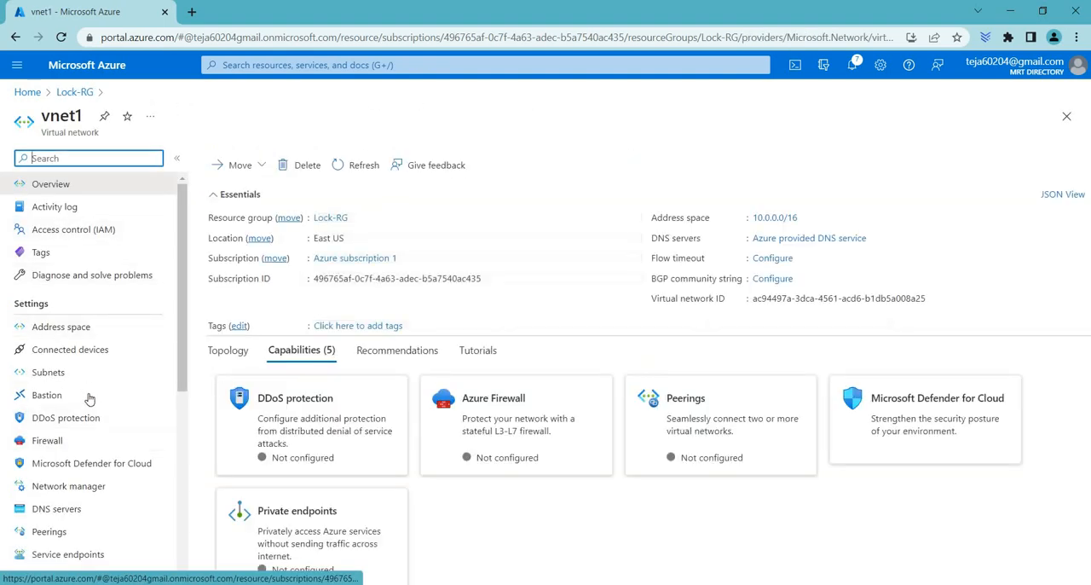
{"action": "left_click", "coordinate": [49, 371]}
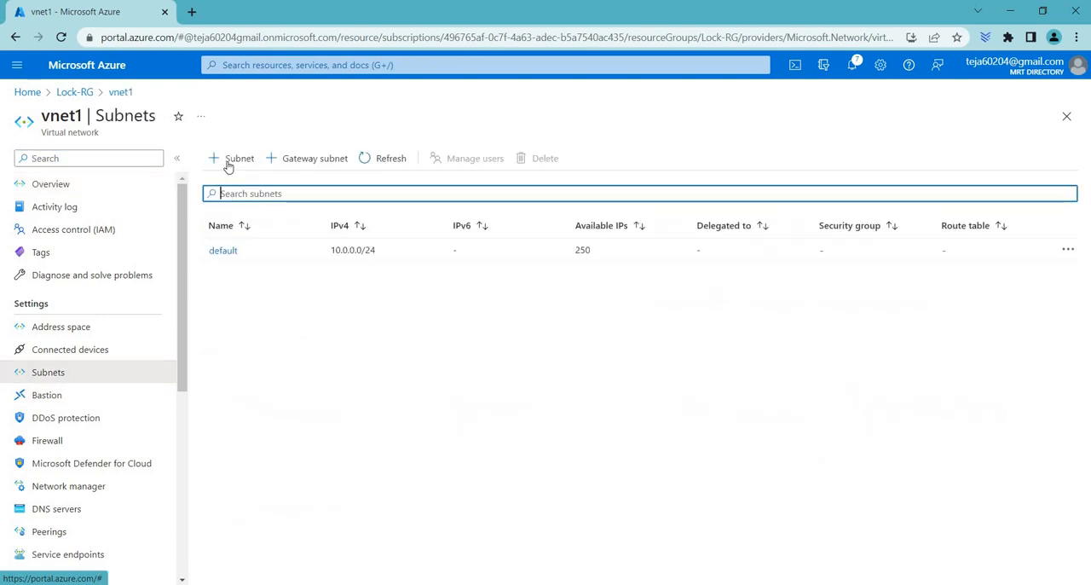
{"action": "left_click", "coordinate": [231, 159]}
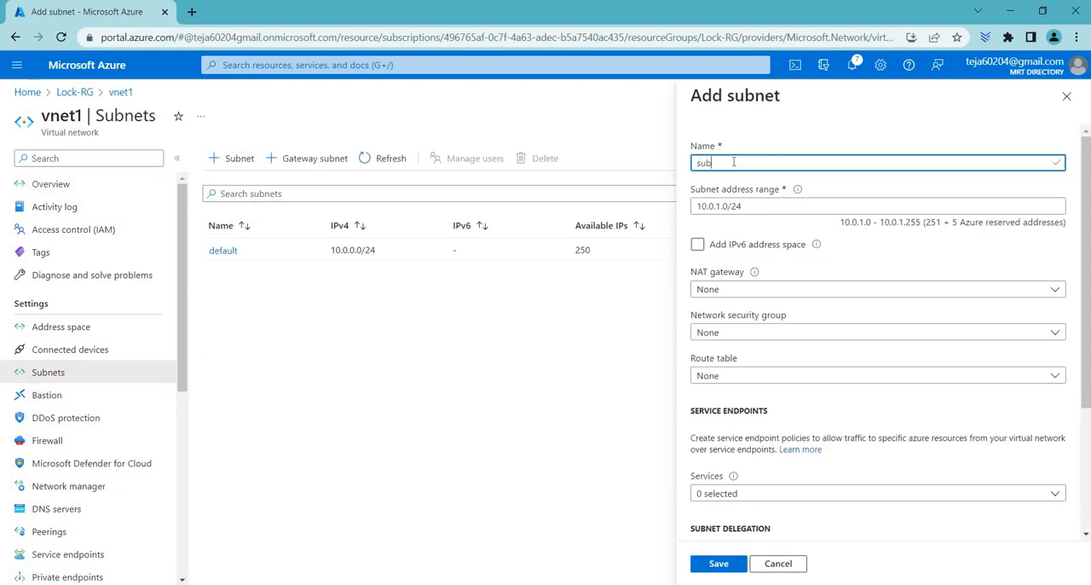
{"action": "scroll", "coordinate": [781, 477], "scroll_direction": "down", "scroll_amount": 3}
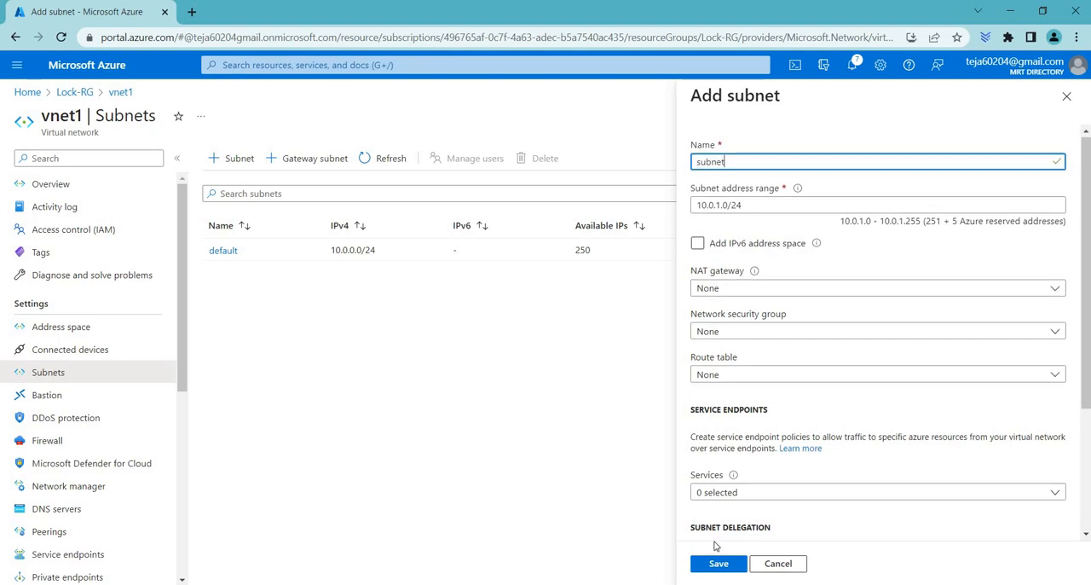
{"action": "left_click", "coordinate": [718, 564]}
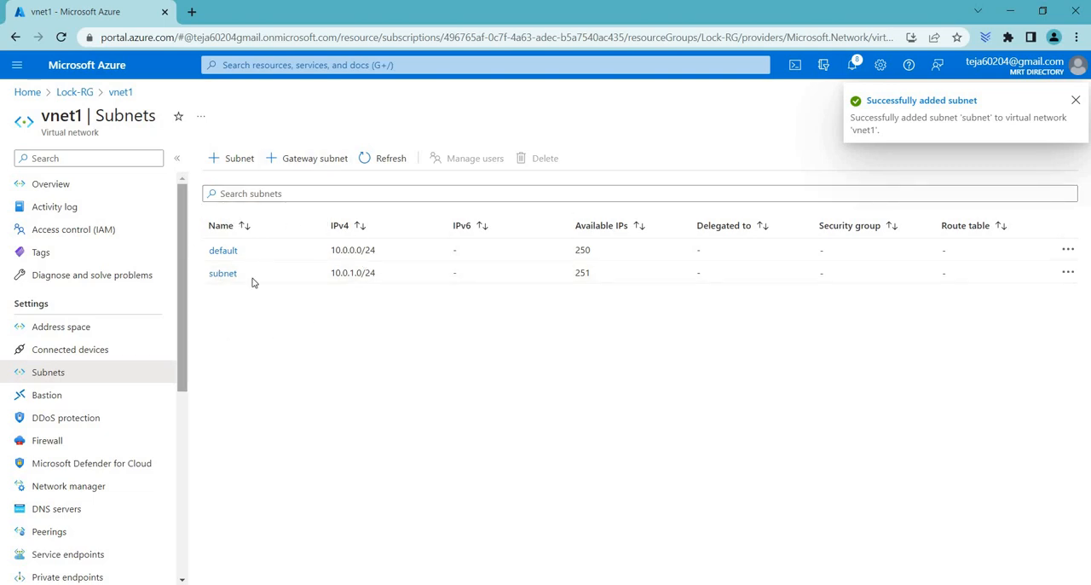
Step: Try to delete the subnet named subnet from vnet1
{"action": "left_click_drag", "start_coordinate": [254, 282], "coordinate": [839, 251]}
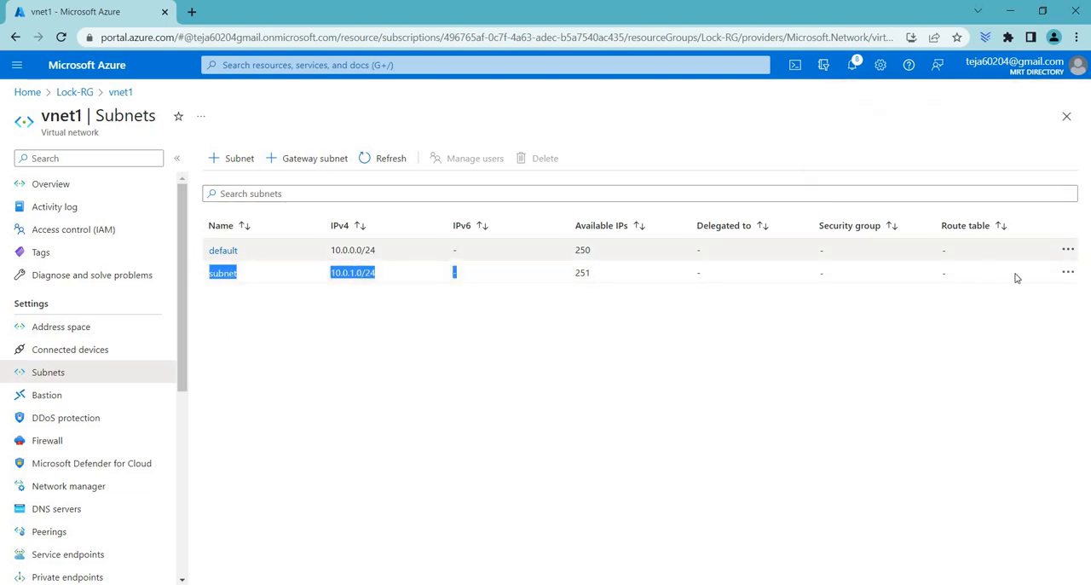
{"action": "left_click", "coordinate": [1067, 274]}
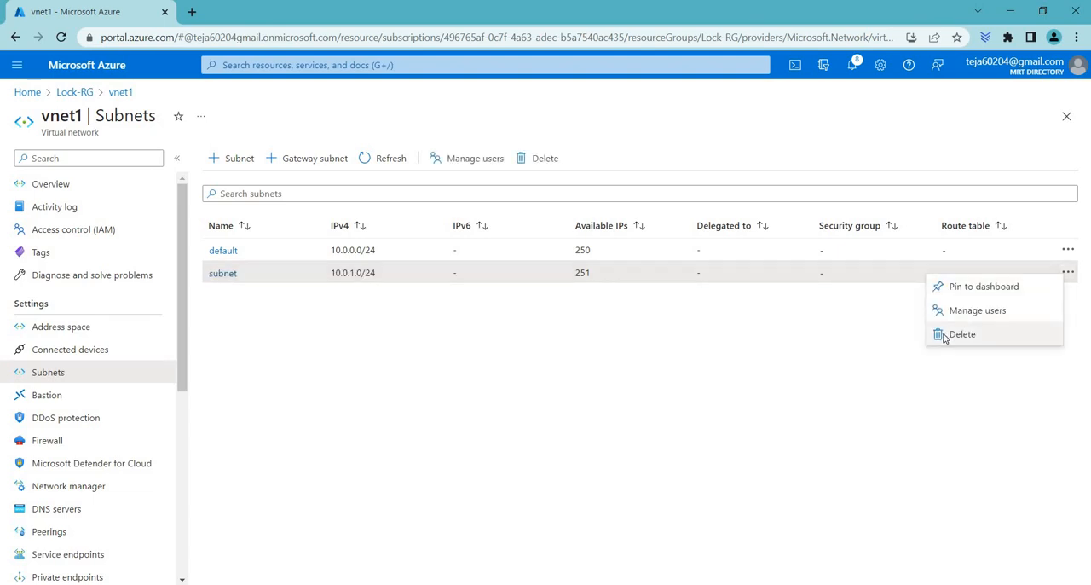
{"action": "left_click", "coordinate": [944, 334]}
{"action": "key", "text": "Return"}
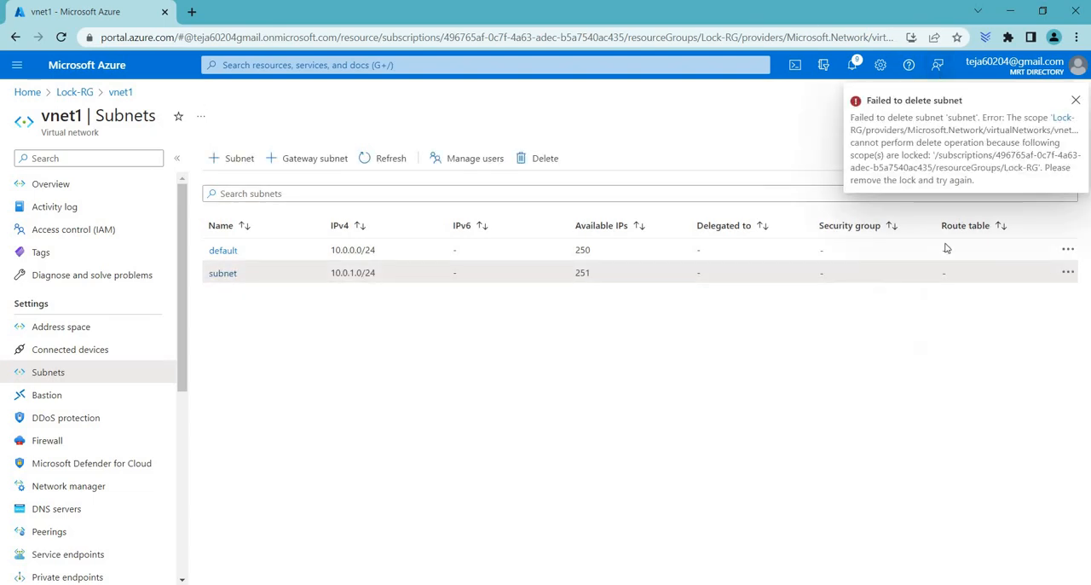